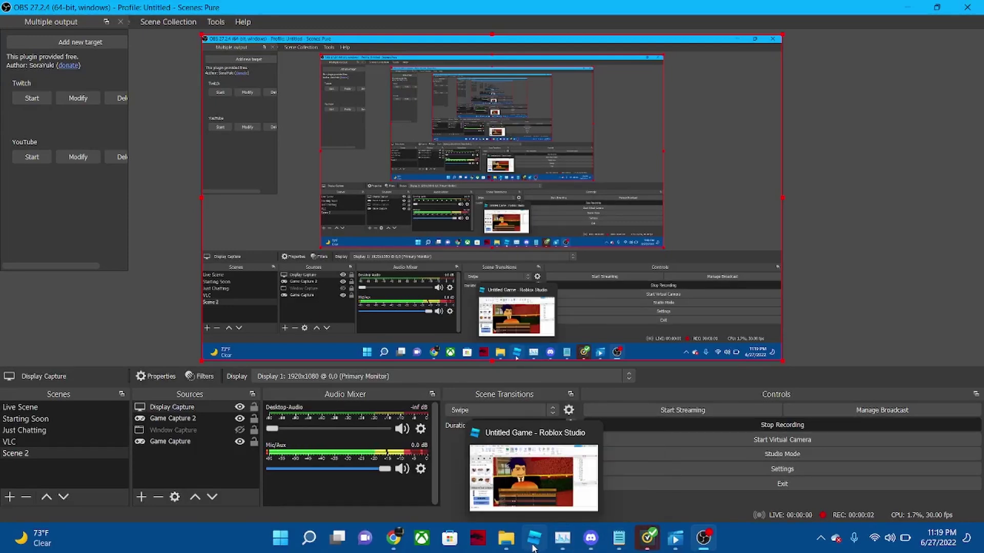
Bring the Roblox Studio window with the Moon Animator scene in front of OBS
left_click(533, 547)
Scrub the Moon Animator preview to frame 103, where the face turns surprised
left_click_drag(478, 393, 454, 393)
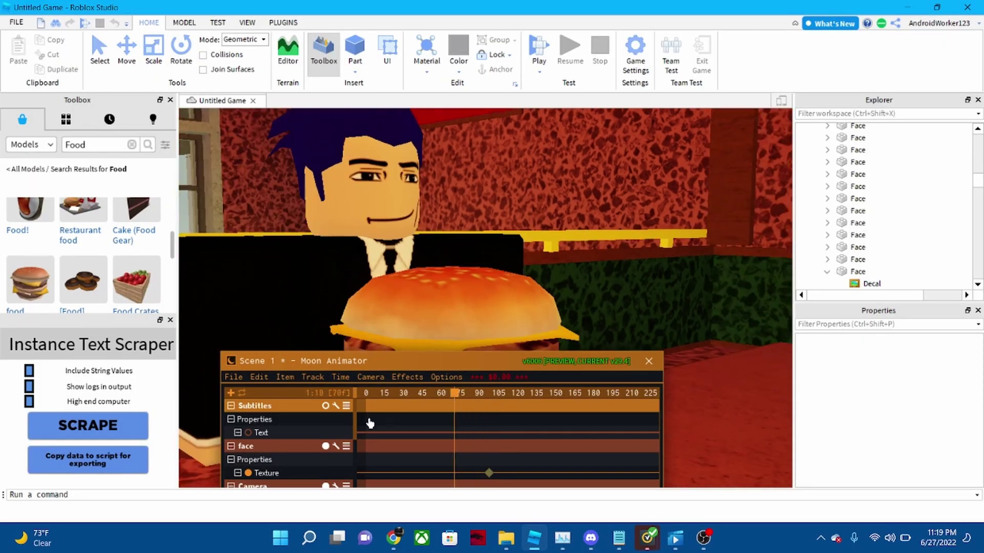
key("Right")
key("Right")
key("Right")
key("Right")
key("Right")
key("Right")
key("Right")
key("Right")
key("Right")
key("Right")
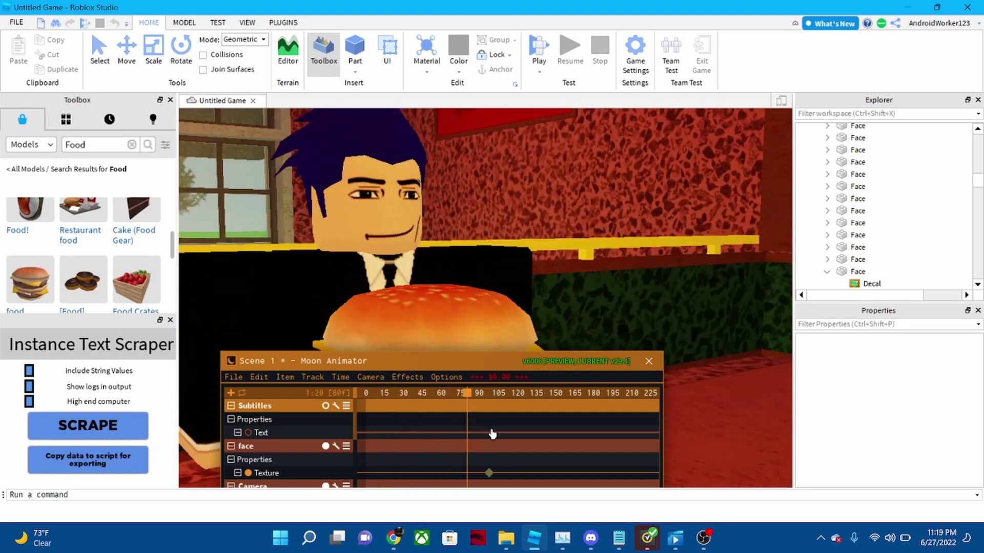
left_click_drag(492, 434, 497, 434)
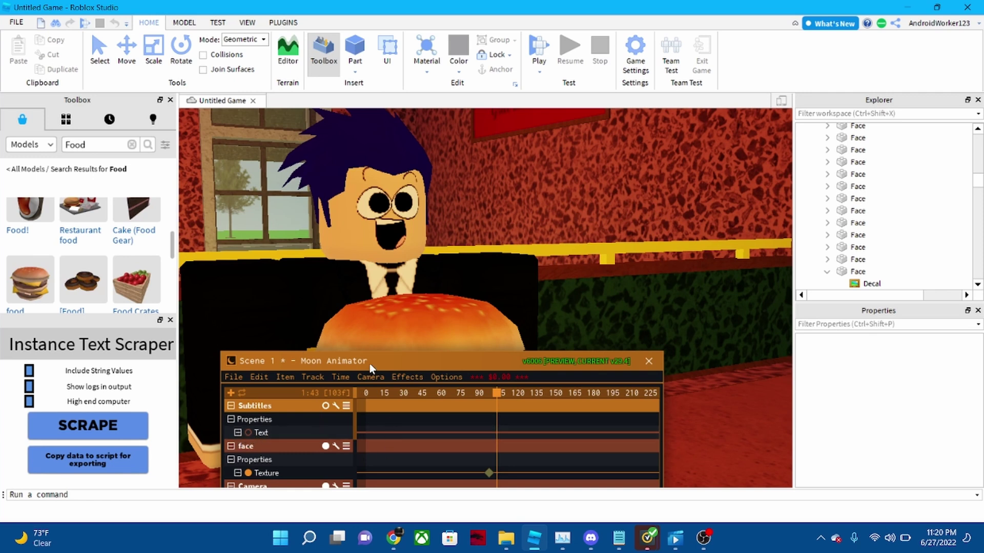
Delete the old Subtitles track, leaving face and Camera, and preview through frame 115
left_click(336, 405)
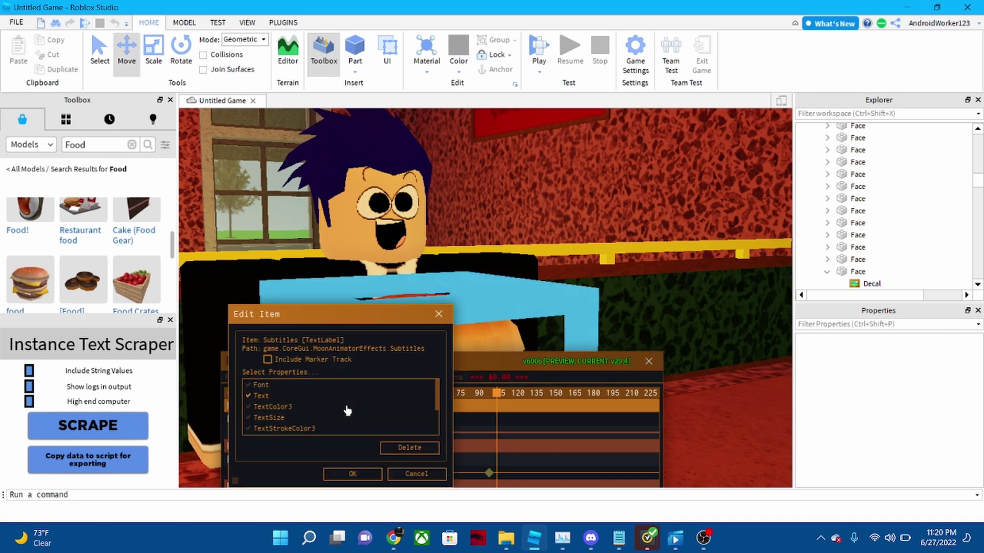
left_click(399, 449)
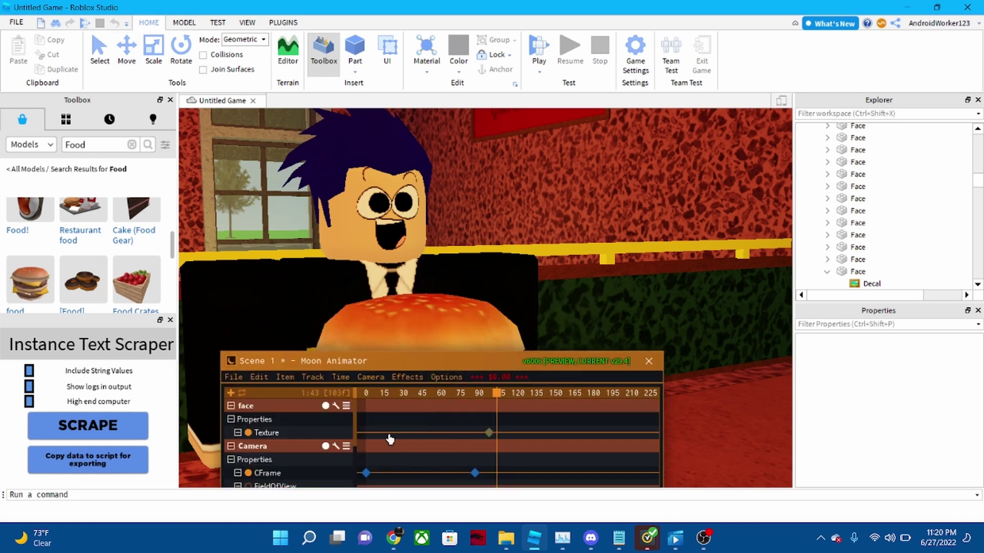
left_click(337, 406)
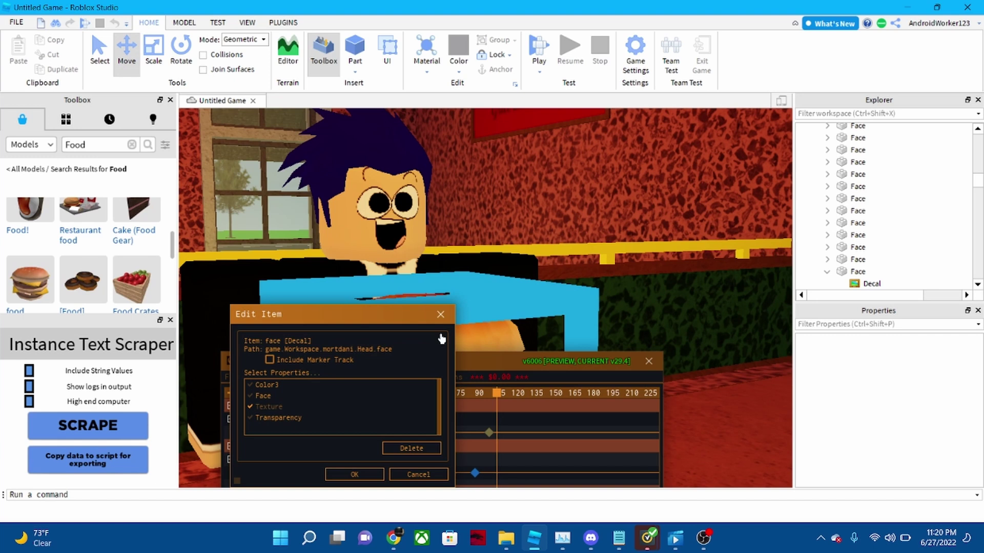
left_click(440, 315)
left_click_drag(495, 396, 511, 417)
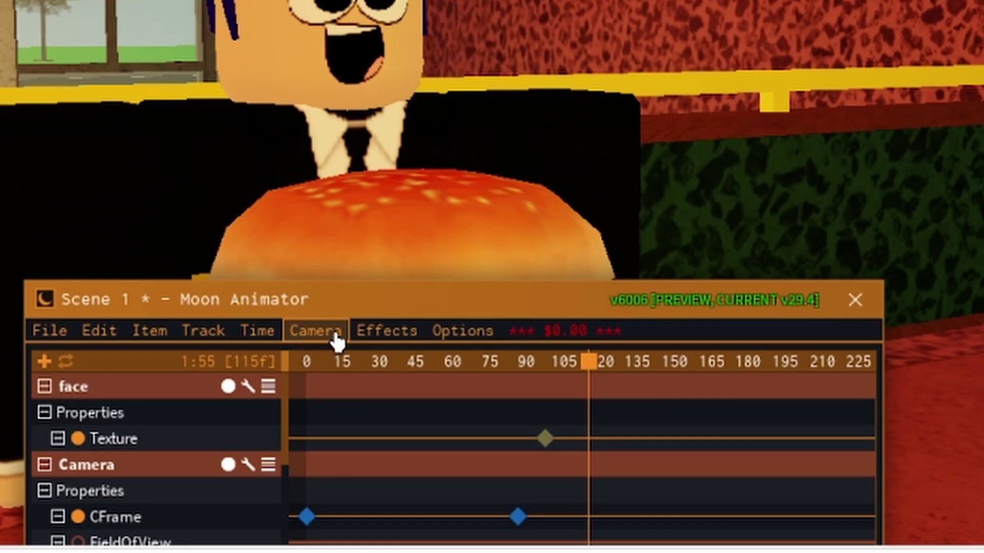
Add a fresh track through Effects > Subtitles > Add Subtitles
left_click(369, 338)
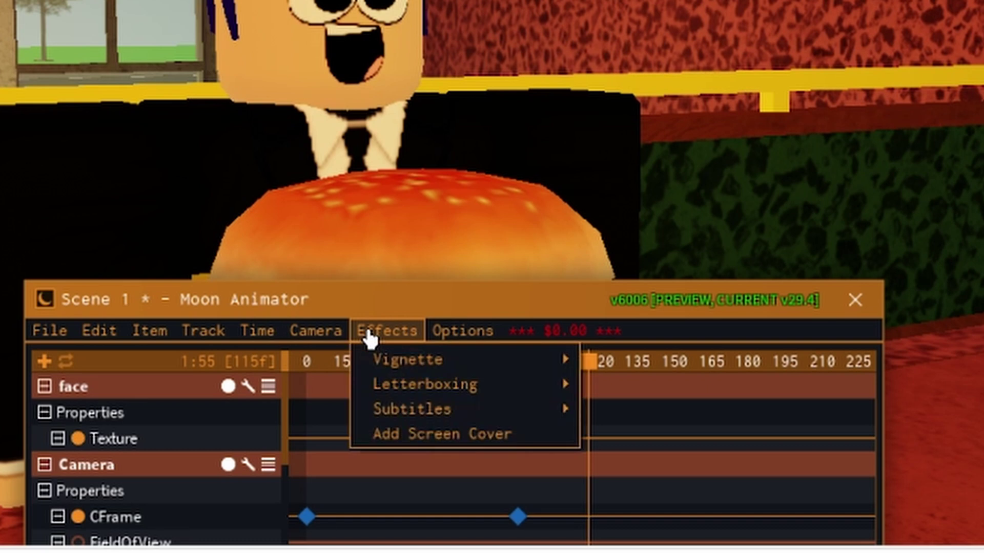
left_click(419, 413)
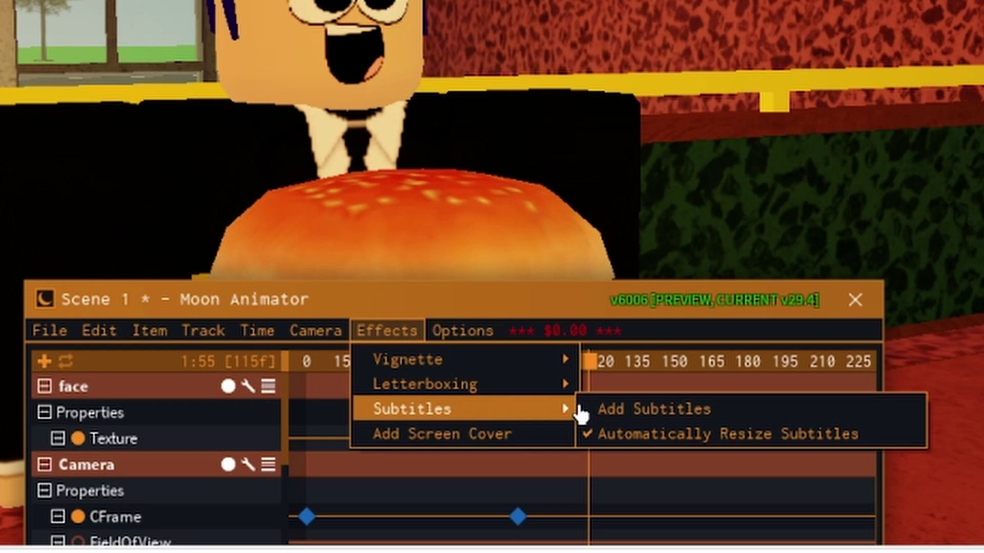
left_click(636, 410)
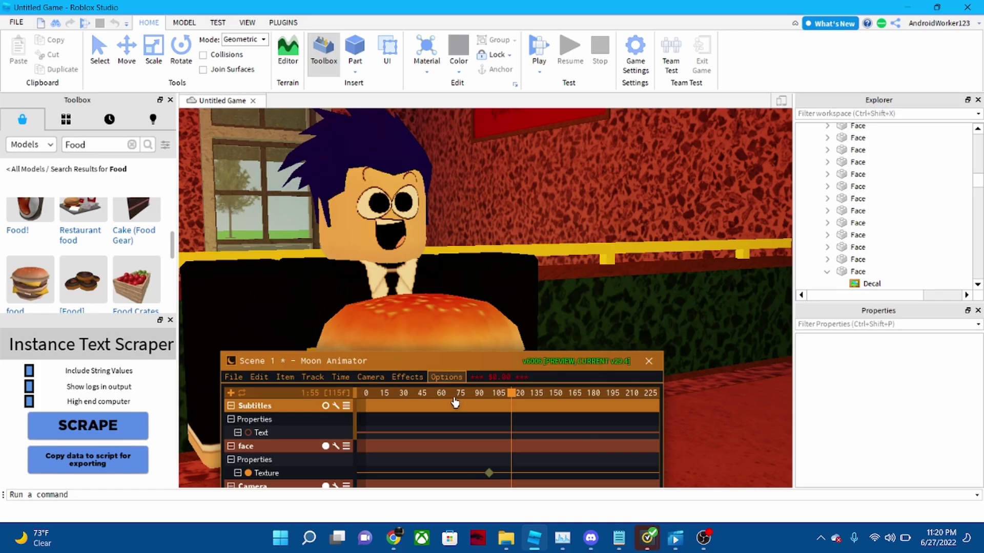
Scrub to frame 97, the surprised face, and add a Subtitles Text keyframe there
left_click(434, 377)
left_click(398, 408)
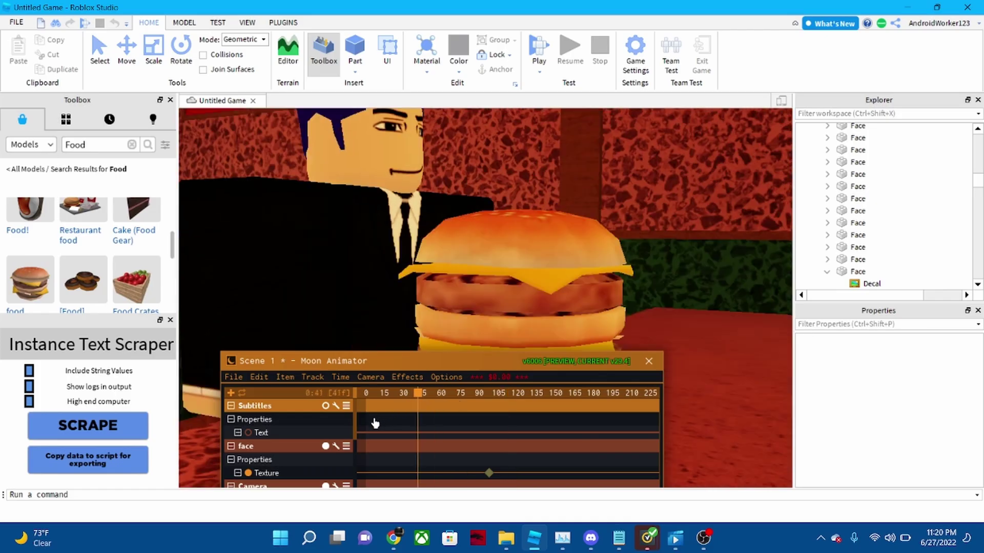
left_click_drag(440, 443, 553, 446)
left_click(475, 449)
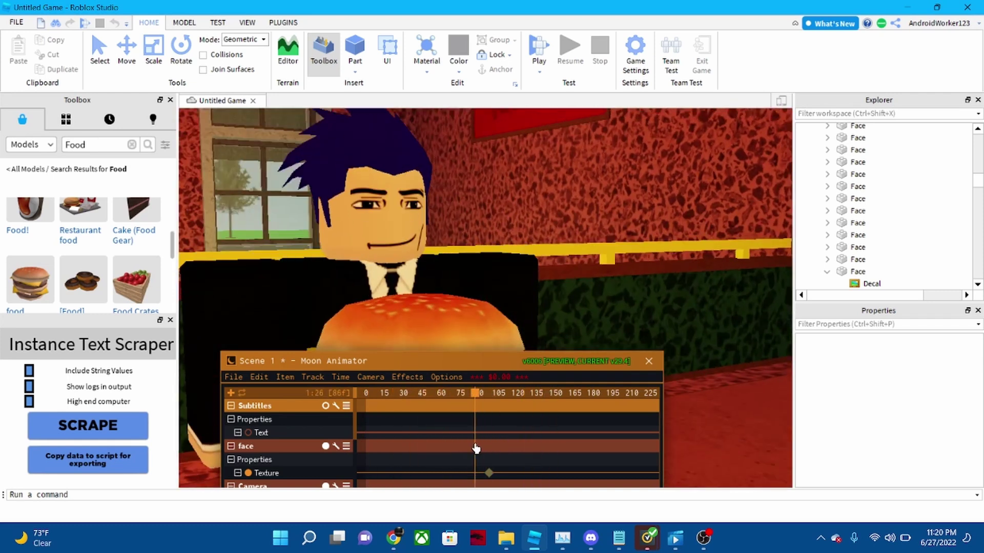
left_click(482, 404)
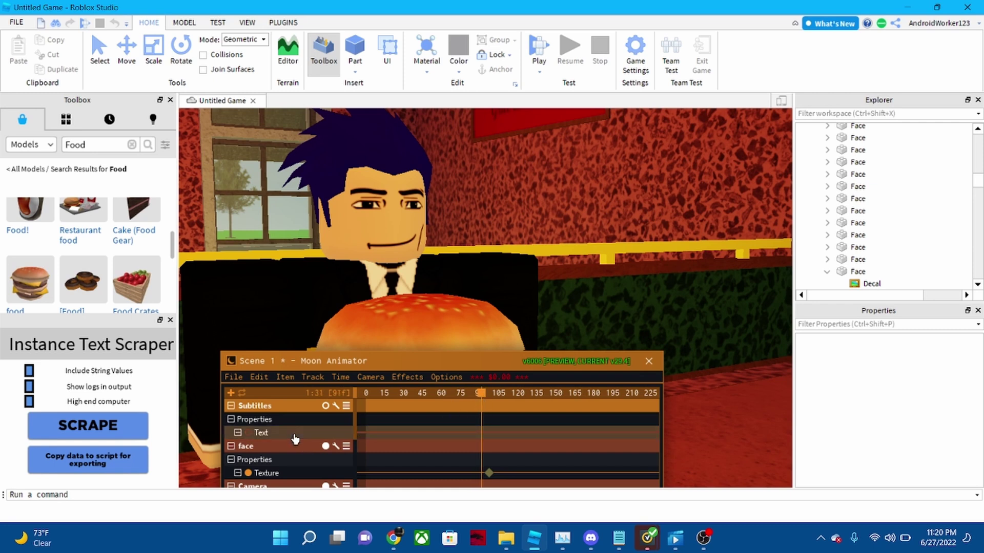
left_click(490, 394)
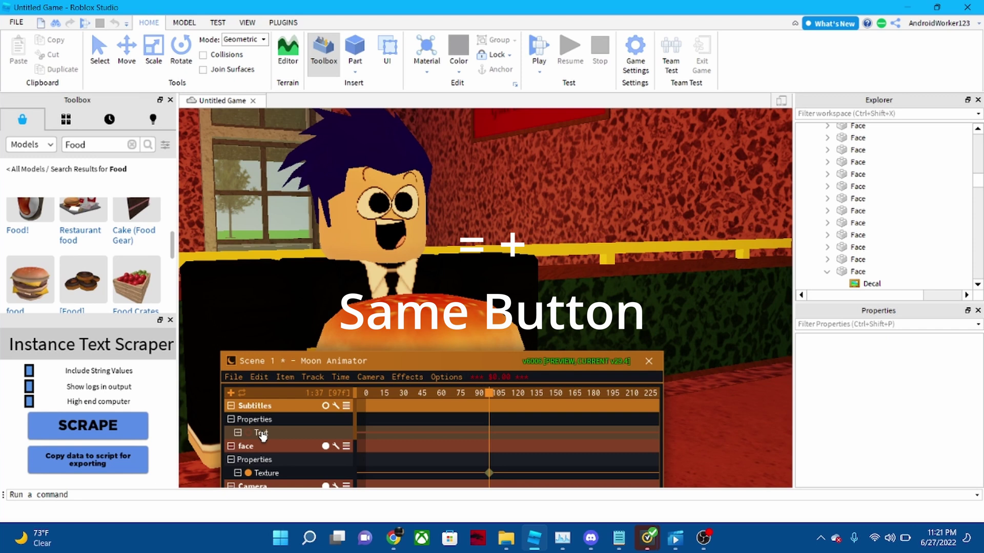
left_click(261, 432)
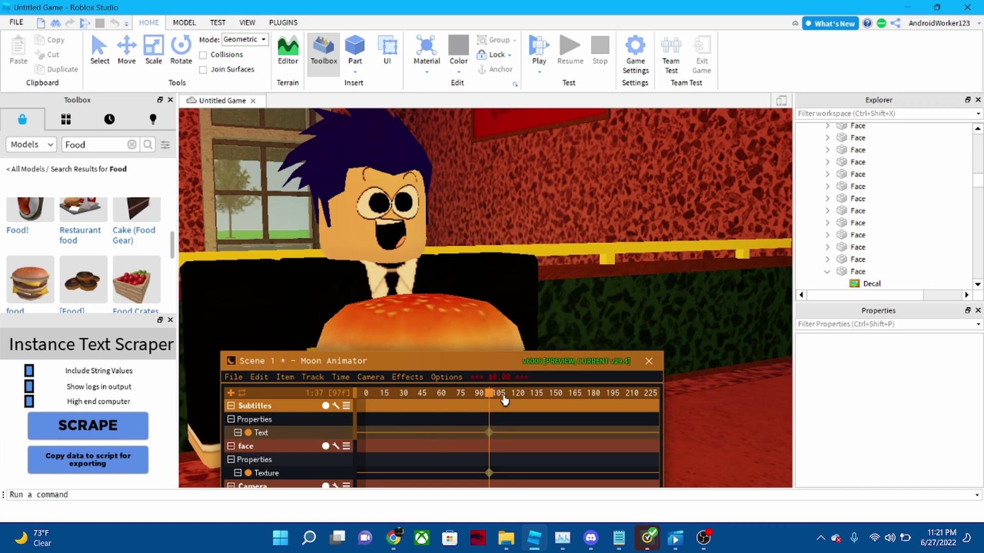
left_click_drag(505, 400, 536, 410)
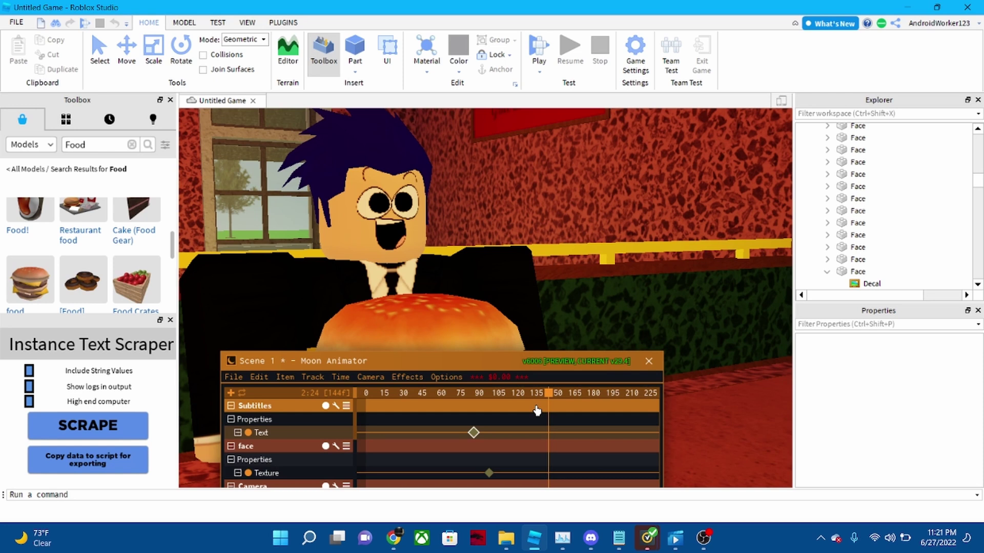
Add a second Subtitles Text keyframe at the current frame
key("equal")
double_click(473, 433)
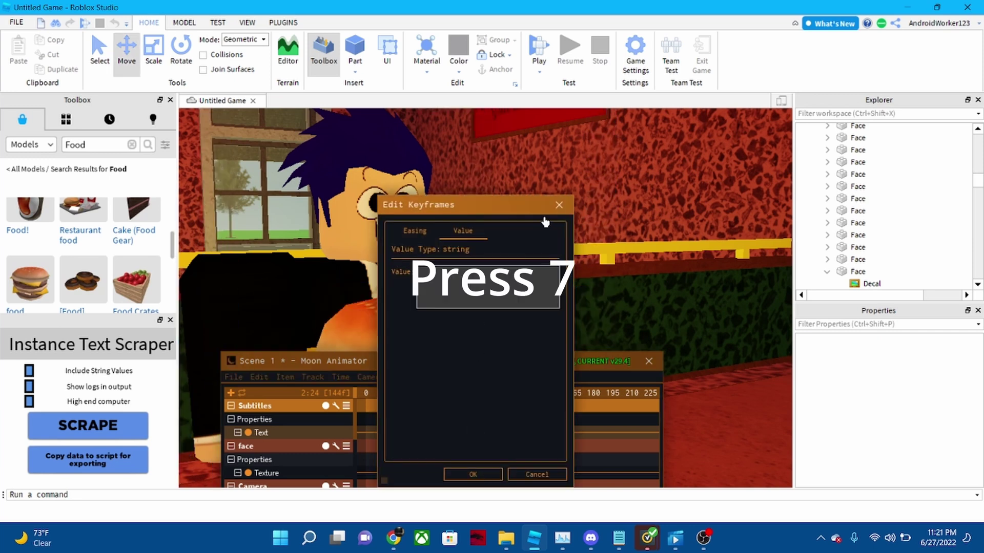
left_click(558, 205)
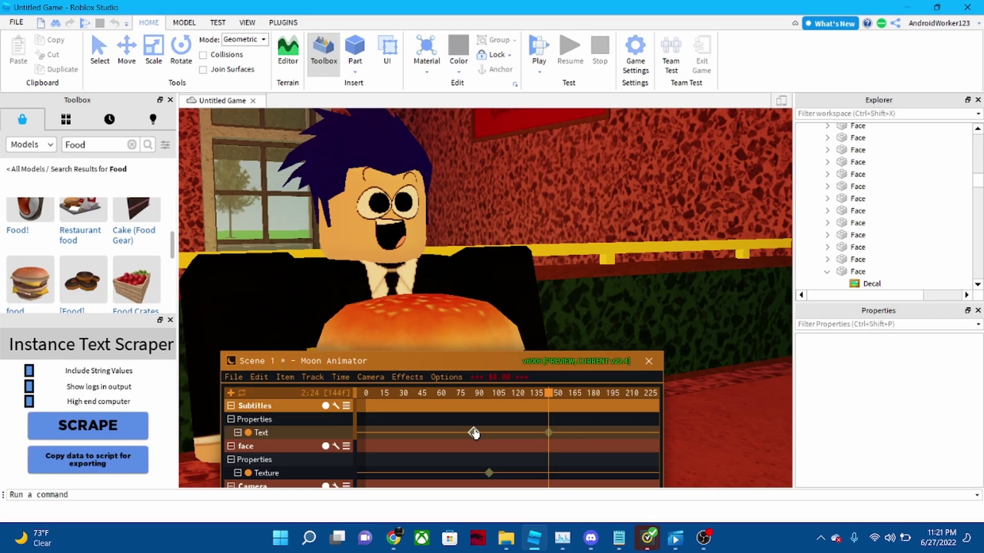
Set the subtitle keyframe value to 'THIS BURGER LOOKS GOOD!' and play the preview
double_click(559, 434)
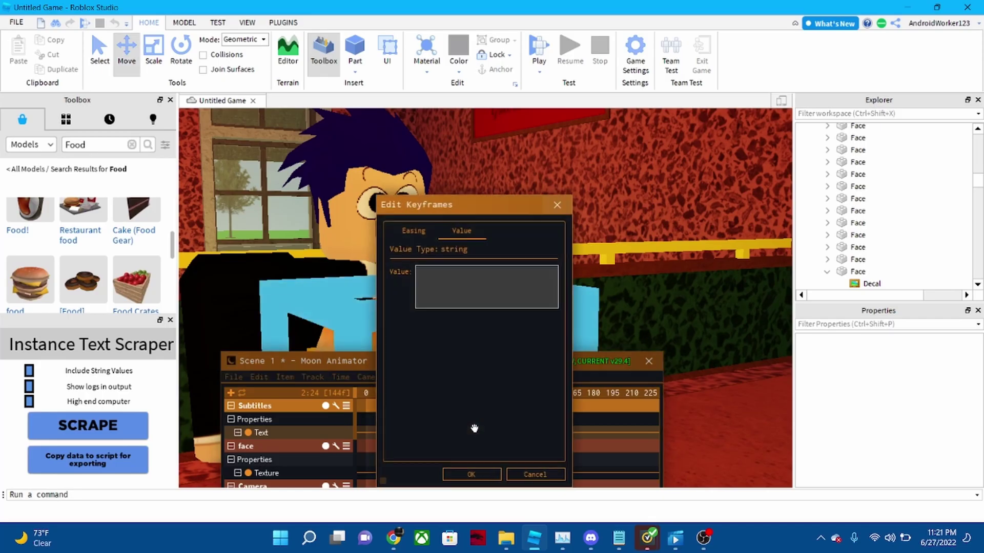
left_click(471, 275)
type("THIS BURGER LOOKS GOOD!")
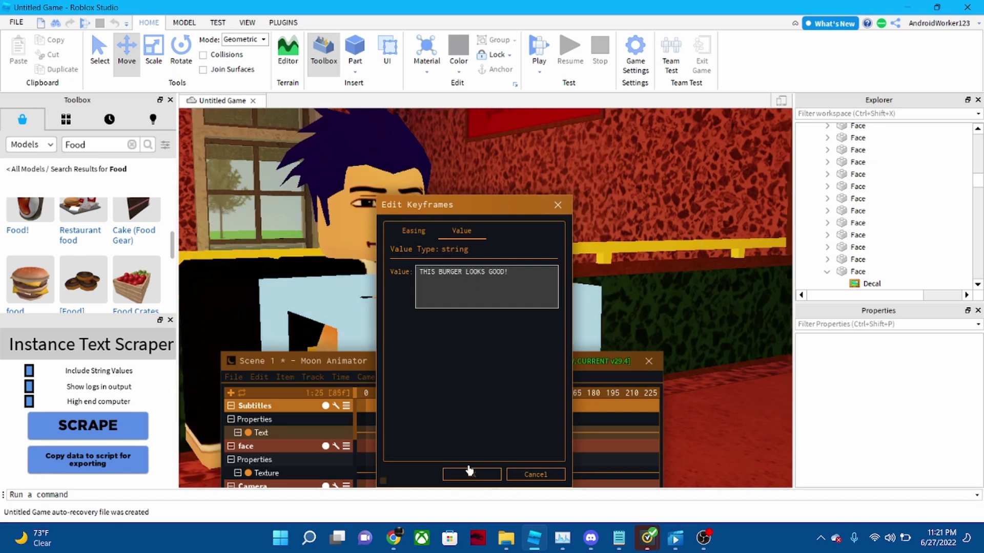
left_click(470, 475)
key("space")
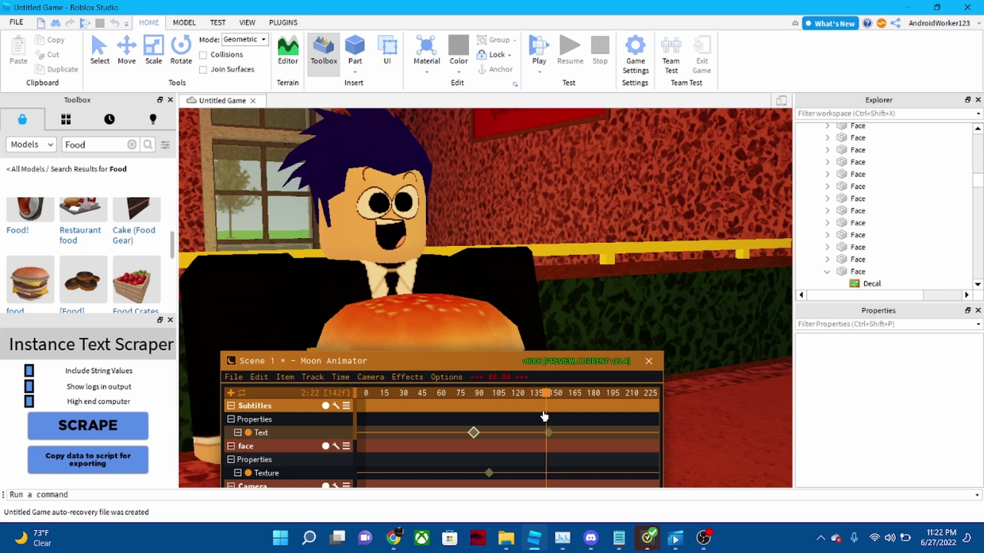
Paste a Text keyframe at frame 147, removing an extra duplicate keyframe
left_click(550, 433)
key("ctrl+v")
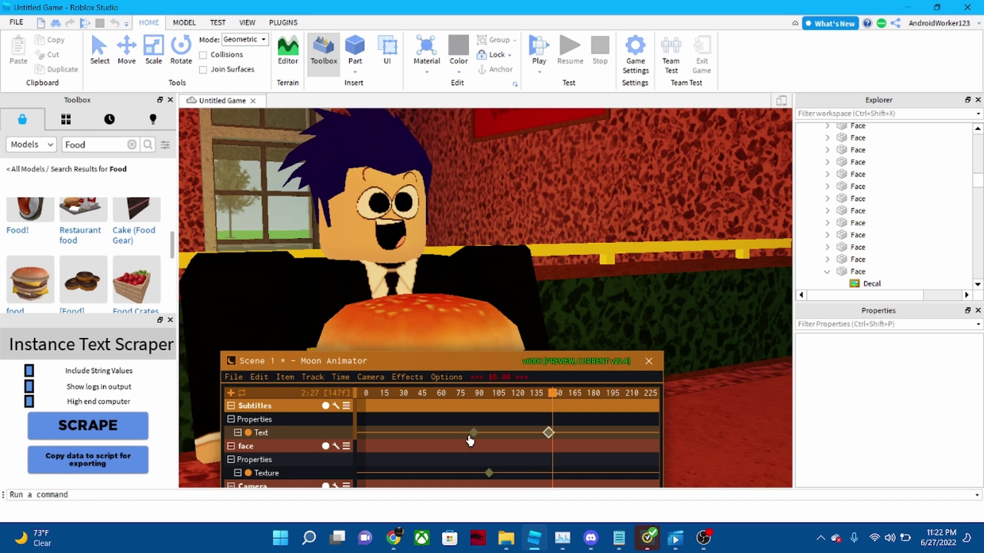
key("ctrl+e")
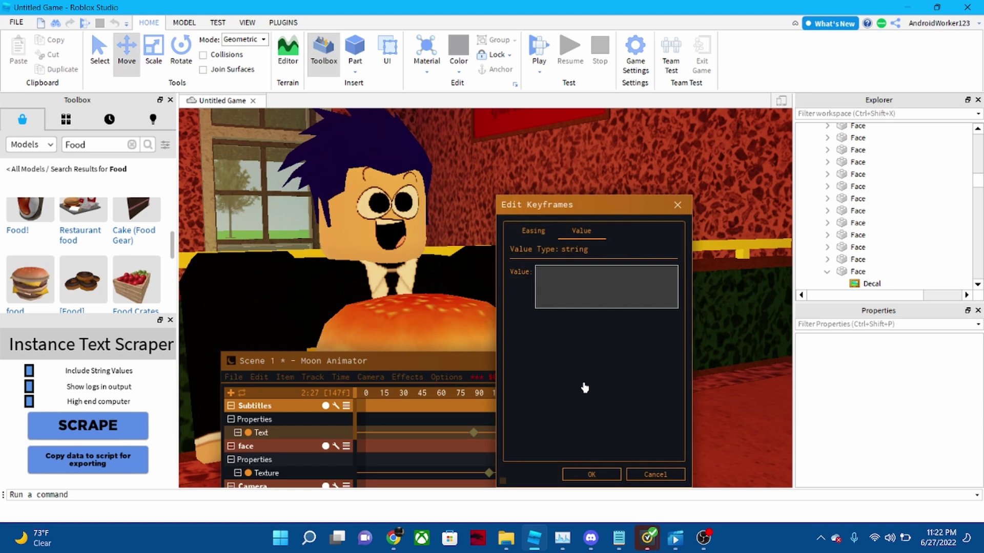
left_click(676, 206)
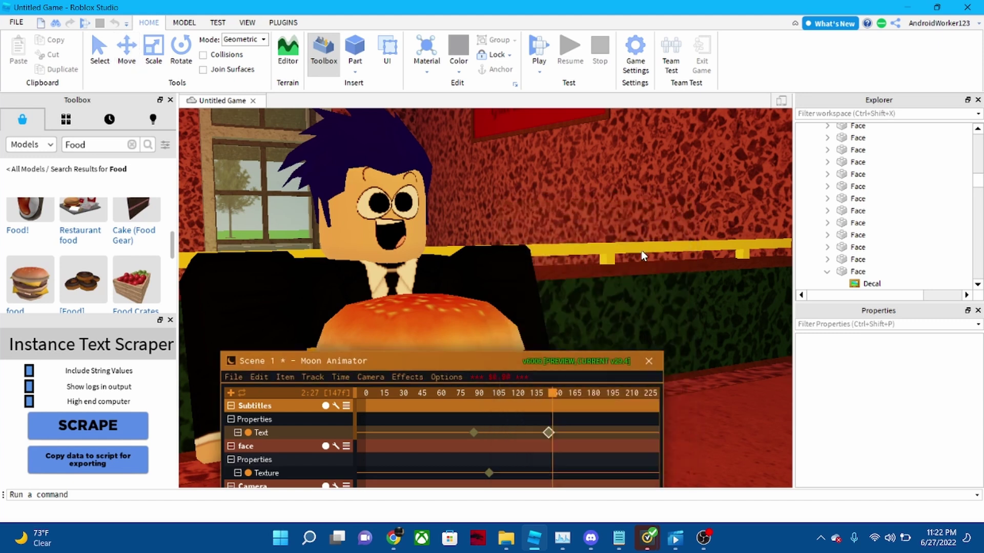
double_click(546, 434)
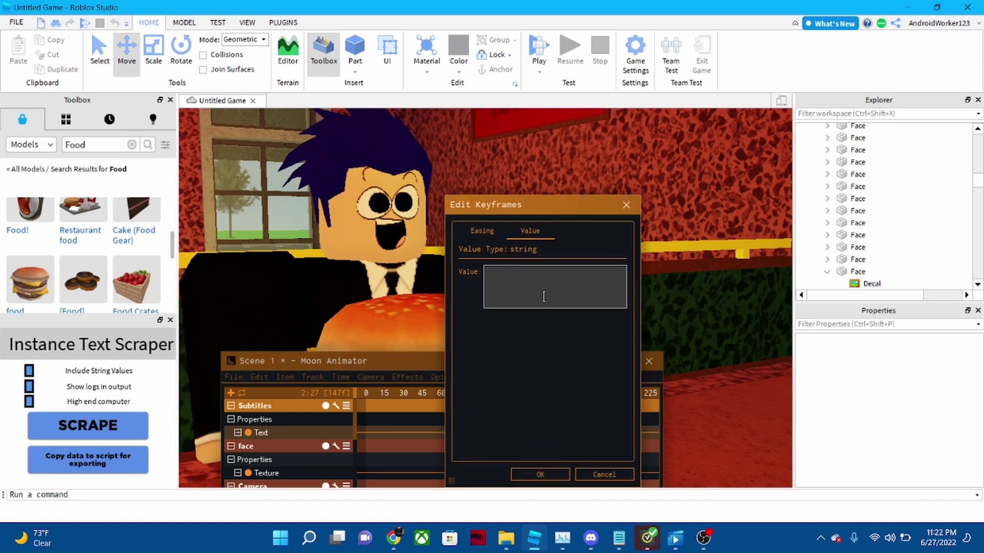
left_click(626, 206)
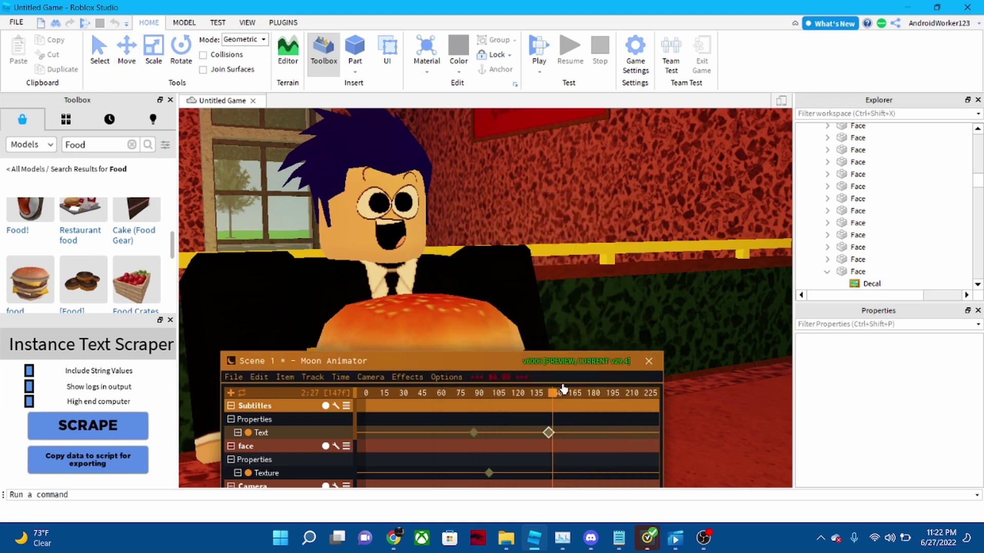
key("Delete")
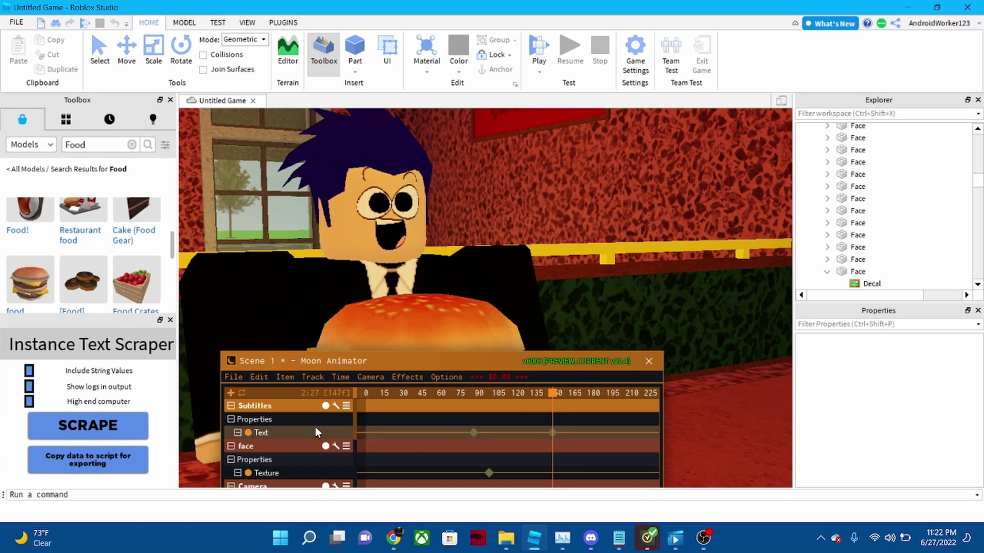
Clear the later Text keyframe's value to blank, ending the burger caption
double_click(552, 433)
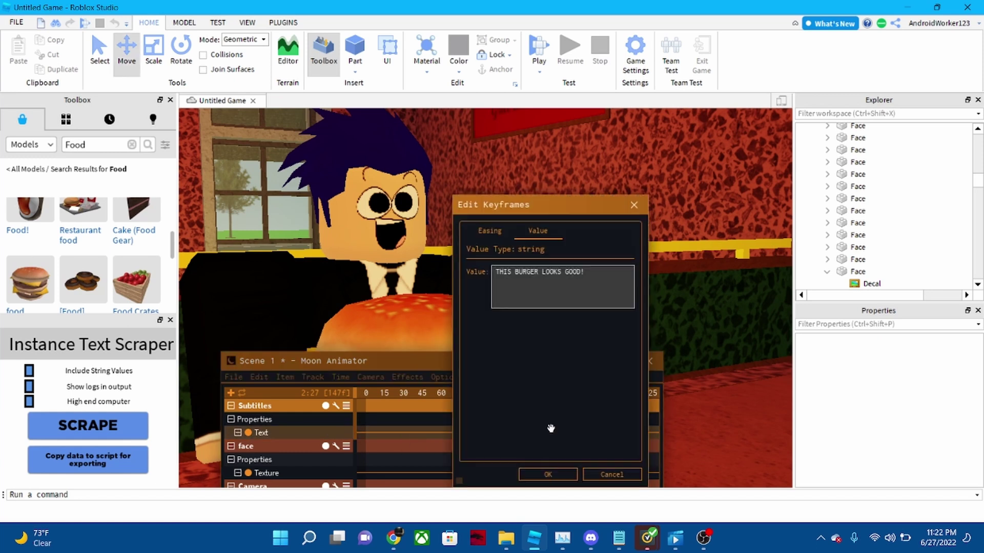
left_click(597, 276)
key("ctrl+a")
key("BackSpace")
left_click(547, 475)
Return the playhead to 1:15, then move Game Capture above Display Capture in OBS
left_click_drag(550, 394, 461, 394)
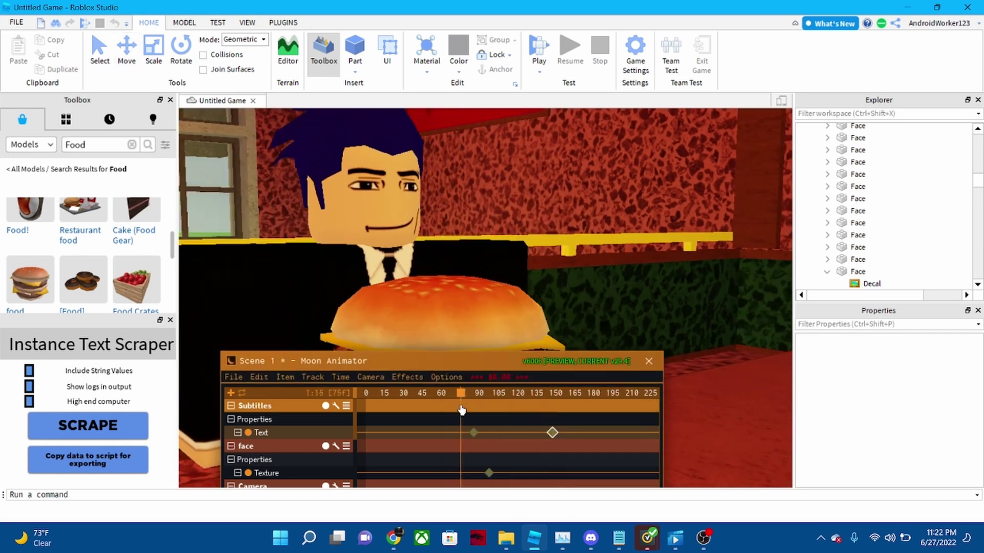
left_click(703, 538)
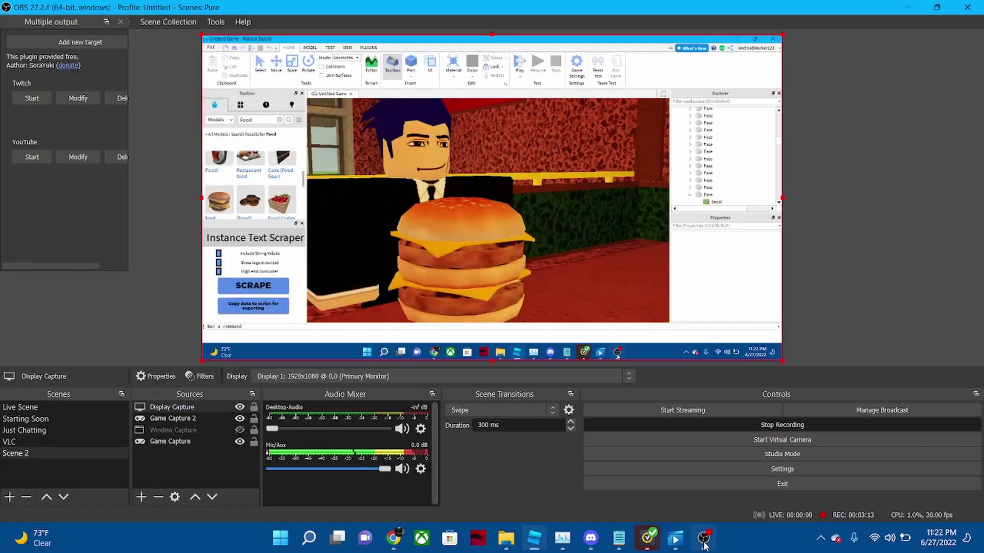
left_click(181, 442)
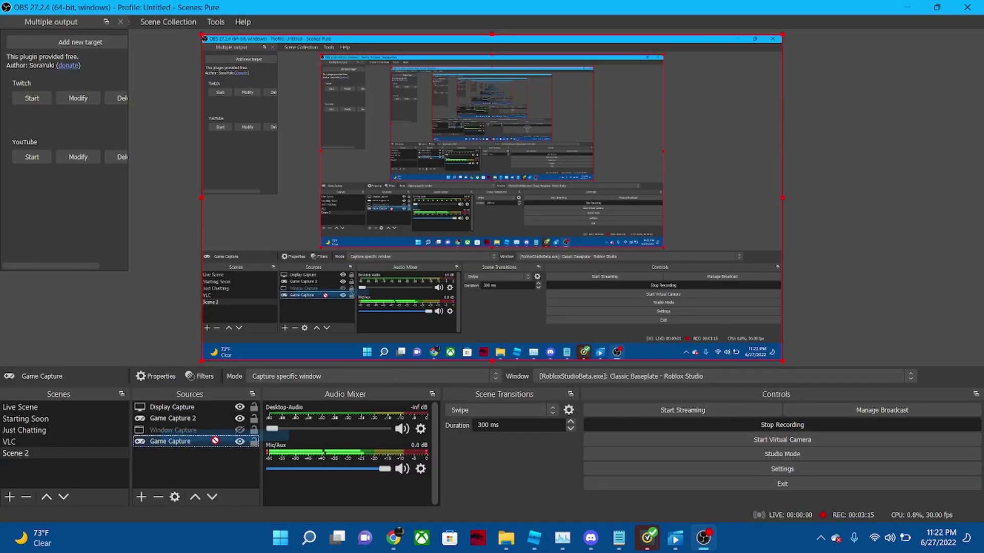
left_click_drag(181, 442, 193, 409)
left_click(194, 409)
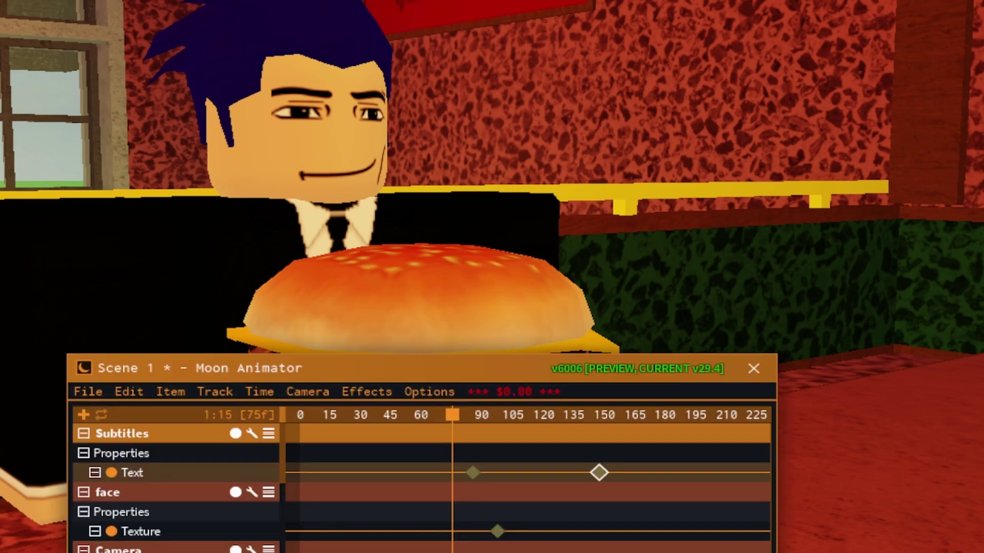
Rewind the Moon Animator scene to frame 0 for replay
key("Home")
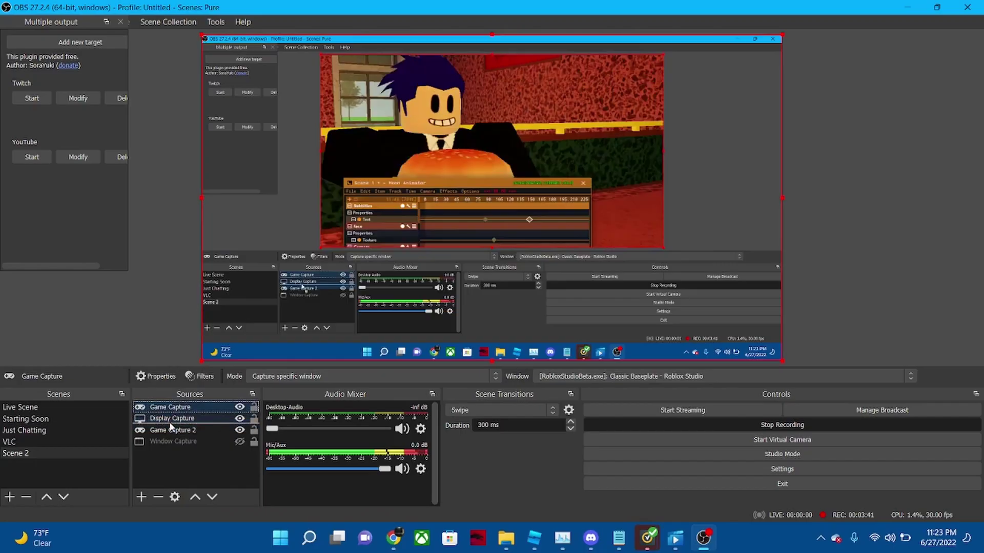
Move Game Capture back below Display Capture, check Roblox Studio, then return to OBS
left_click_drag(171, 427, 172, 424)
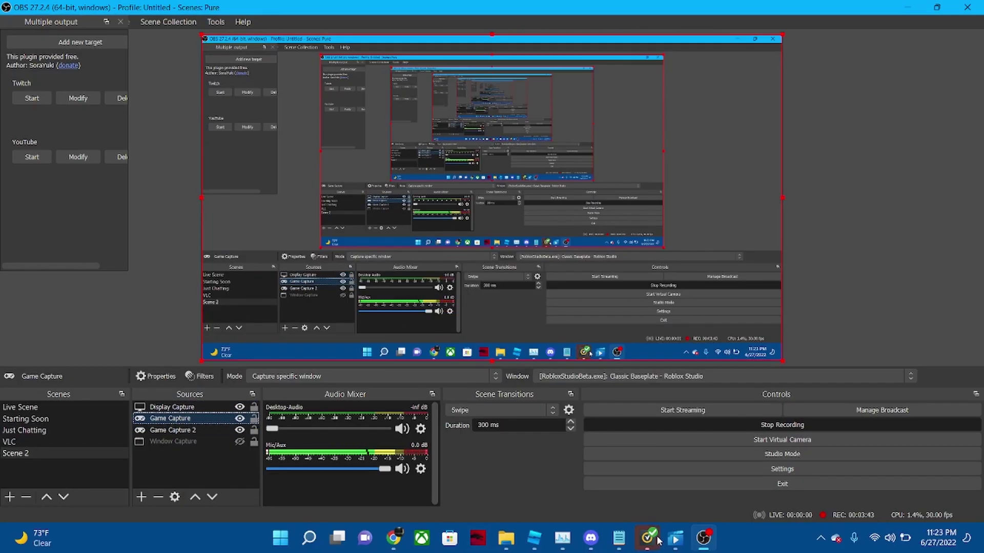
left_click(534, 538)
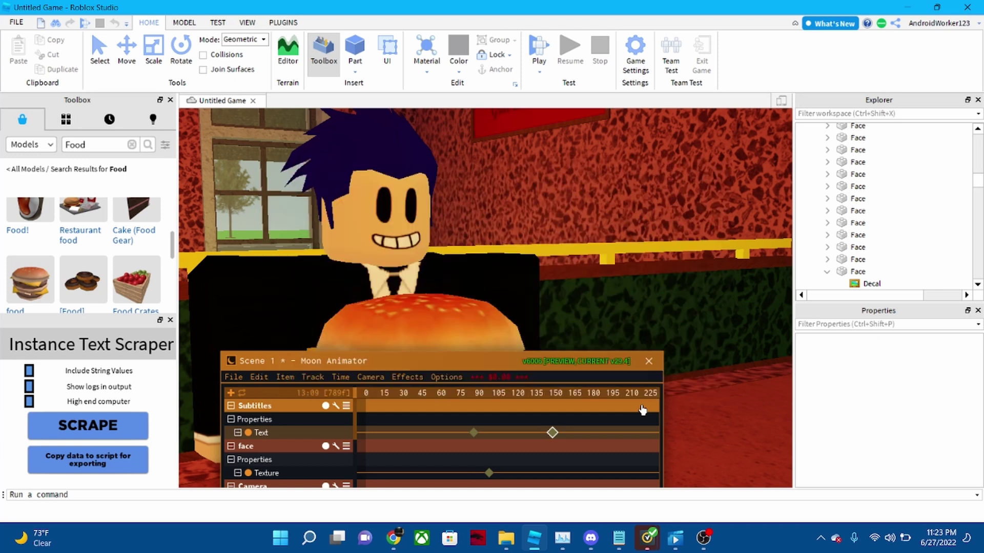
left_click(707, 536)
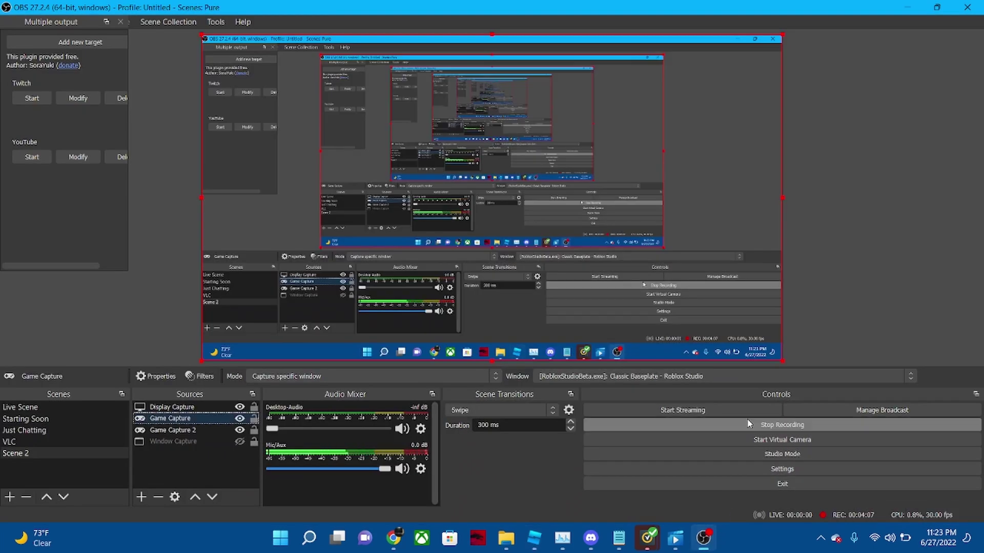